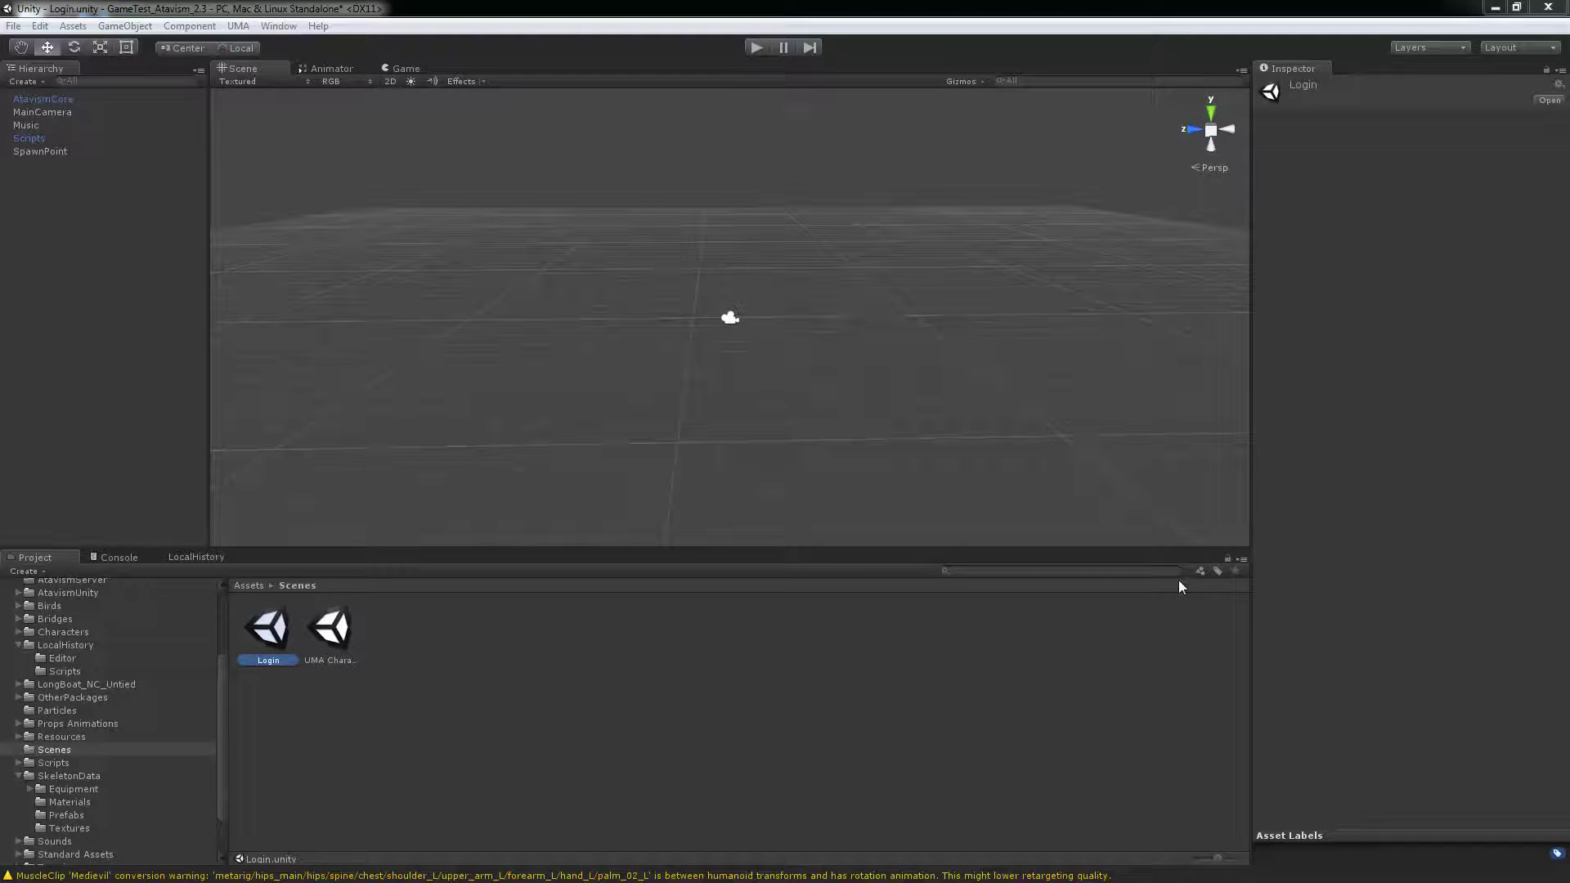
Step: Drag the skeleton model from the SkeletonData folder into the scene
{"action": "left_click_drag", "start_coordinate": [1569, 124], "coordinate": [763, 103]}
{"action": "left_click_drag", "start_coordinate": [788, 100], "coordinate": [1569, 101]}
{"action": "left_click", "coordinate": [72, 777]}
{"action": "left_click", "coordinate": [605, 627]}
{"action": "left_click_drag", "start_coordinate": [567, 628], "coordinate": [723, 327]}
Step: Set the skeleton's position to 0, 0, 0 and frame it in the Scene view
{"action": "left_click", "coordinate": [1391, 145]}
{"action": "type", "text": "0"}
{"action": "key", "text": "Tab"}
{"action": "type", "text": "0"}
{"action": "key", "text": "Tab"}
{"action": "type", "text": "0"}
{"action": "left_click", "coordinate": [50, 112]}
{"action": "double_click", "coordinate": [53, 98]}
{"action": "left_click_drag", "start_coordinate": [370, 252], "coordinate": [810, 295], "text": "alt"}
{"action": "left_click_drag", "start_coordinate": [216, 685], "coordinate": [213, 737]}
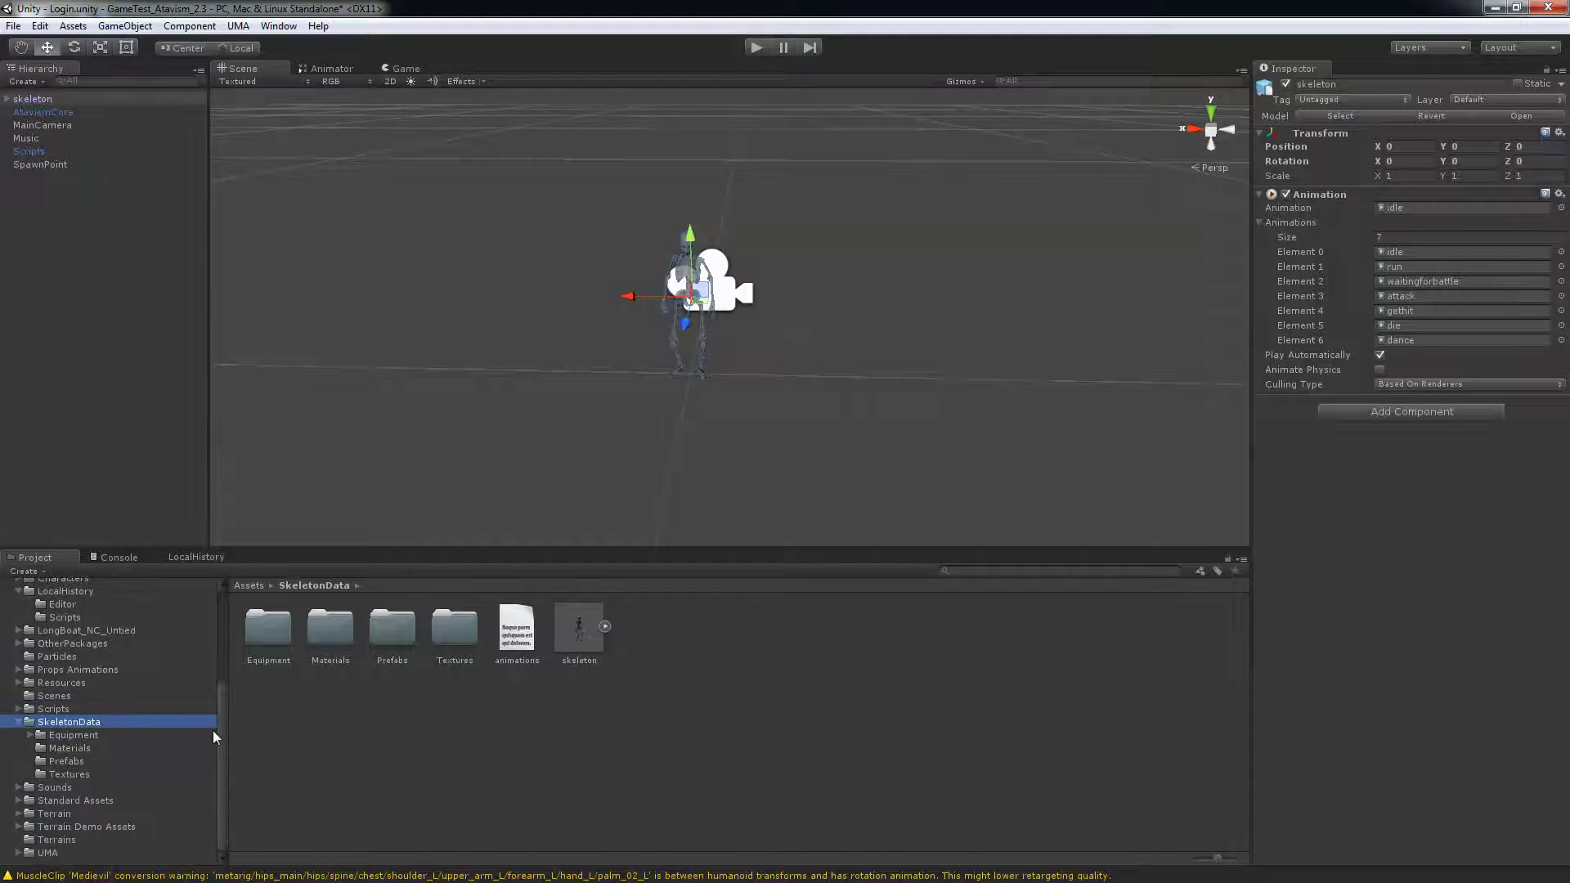
Step: Place UMA_Human_Male_Atavism from Resources in the scene at the origin as a size reference
{"action": "left_click", "coordinate": [18, 683]}
{"action": "left_click", "coordinate": [71, 685]}
{"action": "left_click_drag", "start_coordinate": [290, 690], "coordinate": [691, 367]}
{"action": "left_click", "coordinate": [1413, 146]}
{"action": "type", "text": "0"}
{"action": "key", "text": "Tab"}
{"action": "type", "text": "0"}
{"action": "key", "text": "Tab"}
{"action": "type", "text": "0"}
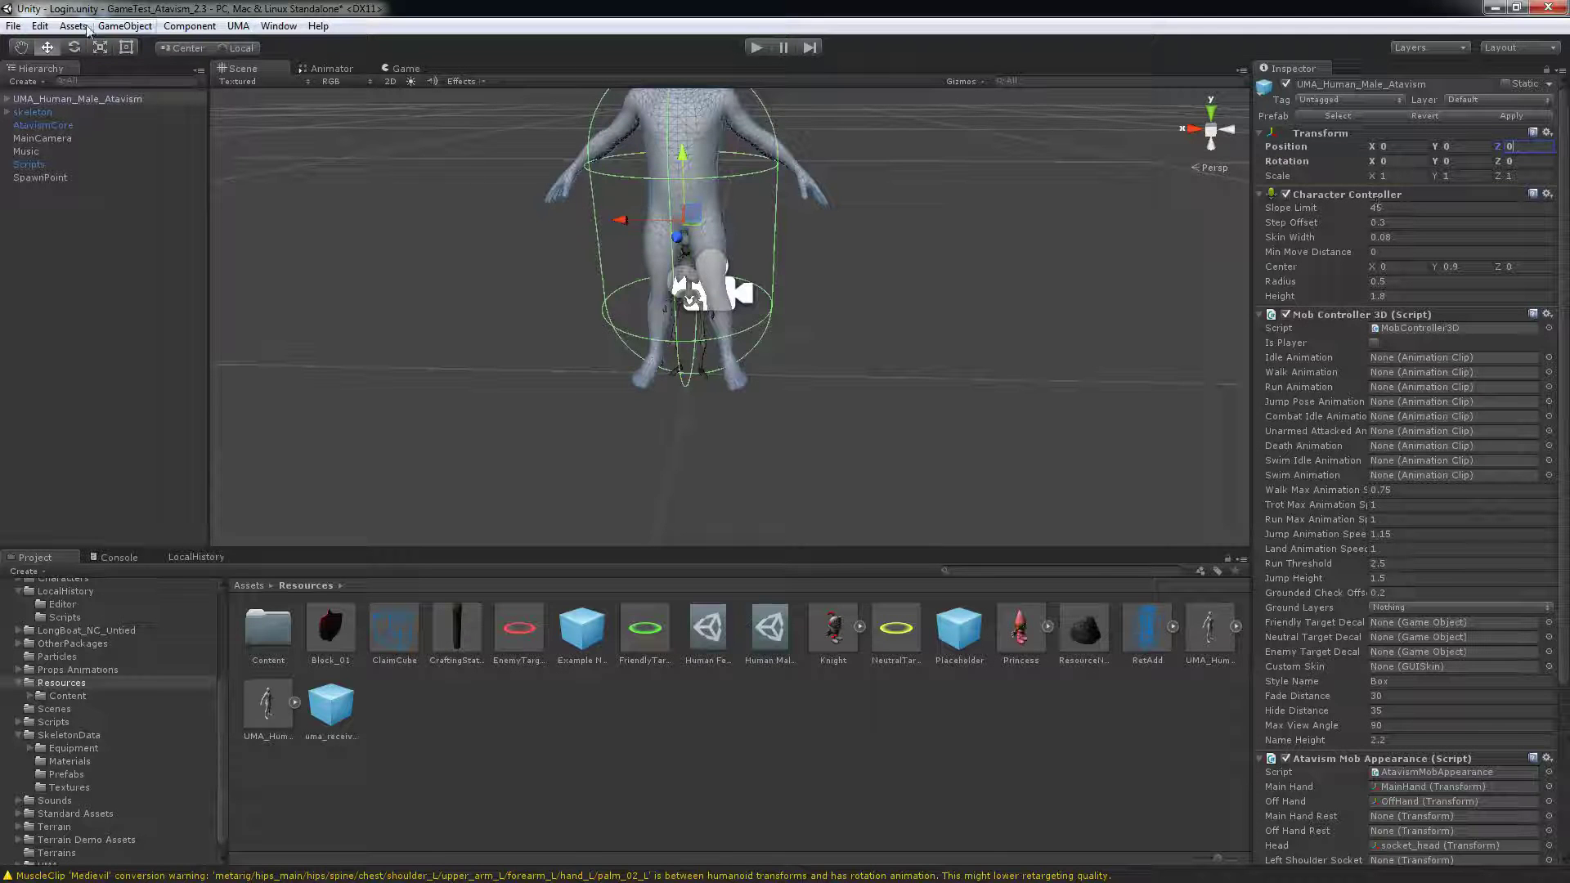
Step: Scale the skeleton to 2.1 on X, Y and Z, then delete the reference human
{"action": "left_click", "coordinate": [48, 112]}
{"action": "scroll", "coordinate": [386, 214], "scroll_direction": "down", "scroll_amount": 3}
{"action": "left_click", "coordinate": [1397, 177]}
{"action": "type", "text": "2.2"}
{"action": "key", "text": "Tab"}
{"action": "type", "text": "2.2"}
{"action": "key", "text": "Tab"}
{"action": "type", "text": "2.2"}
{"action": "type", "text": "1"}
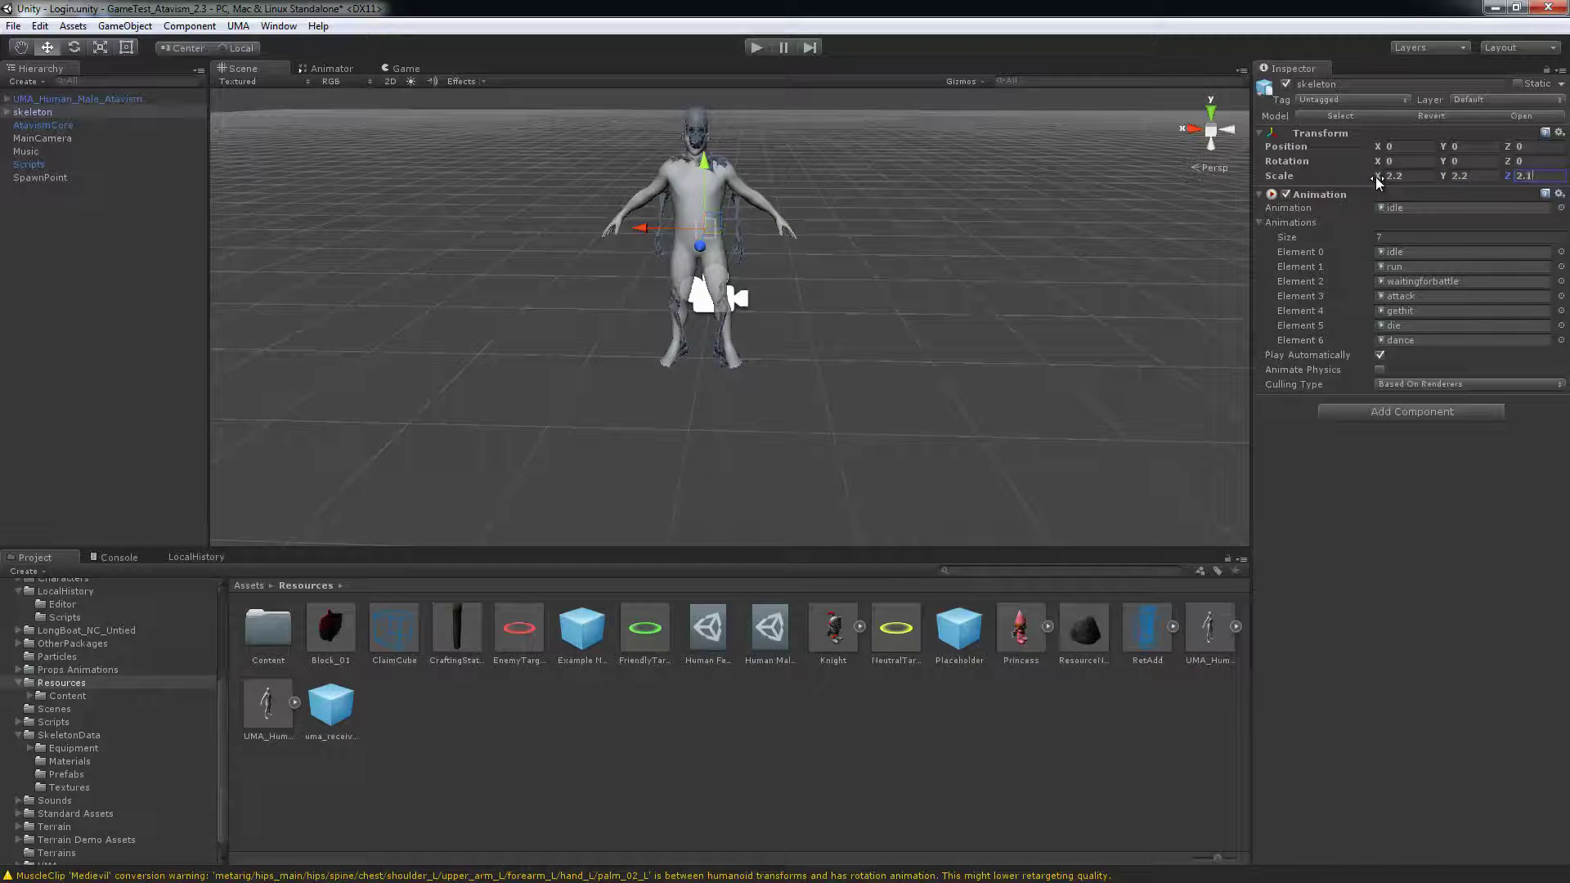
{"action": "key", "text": "shift+Tab"}
{"action": "type", "text": "21"}
{"action": "key", "text": "BackSpace"}
{"action": "type", "text": ".1"}
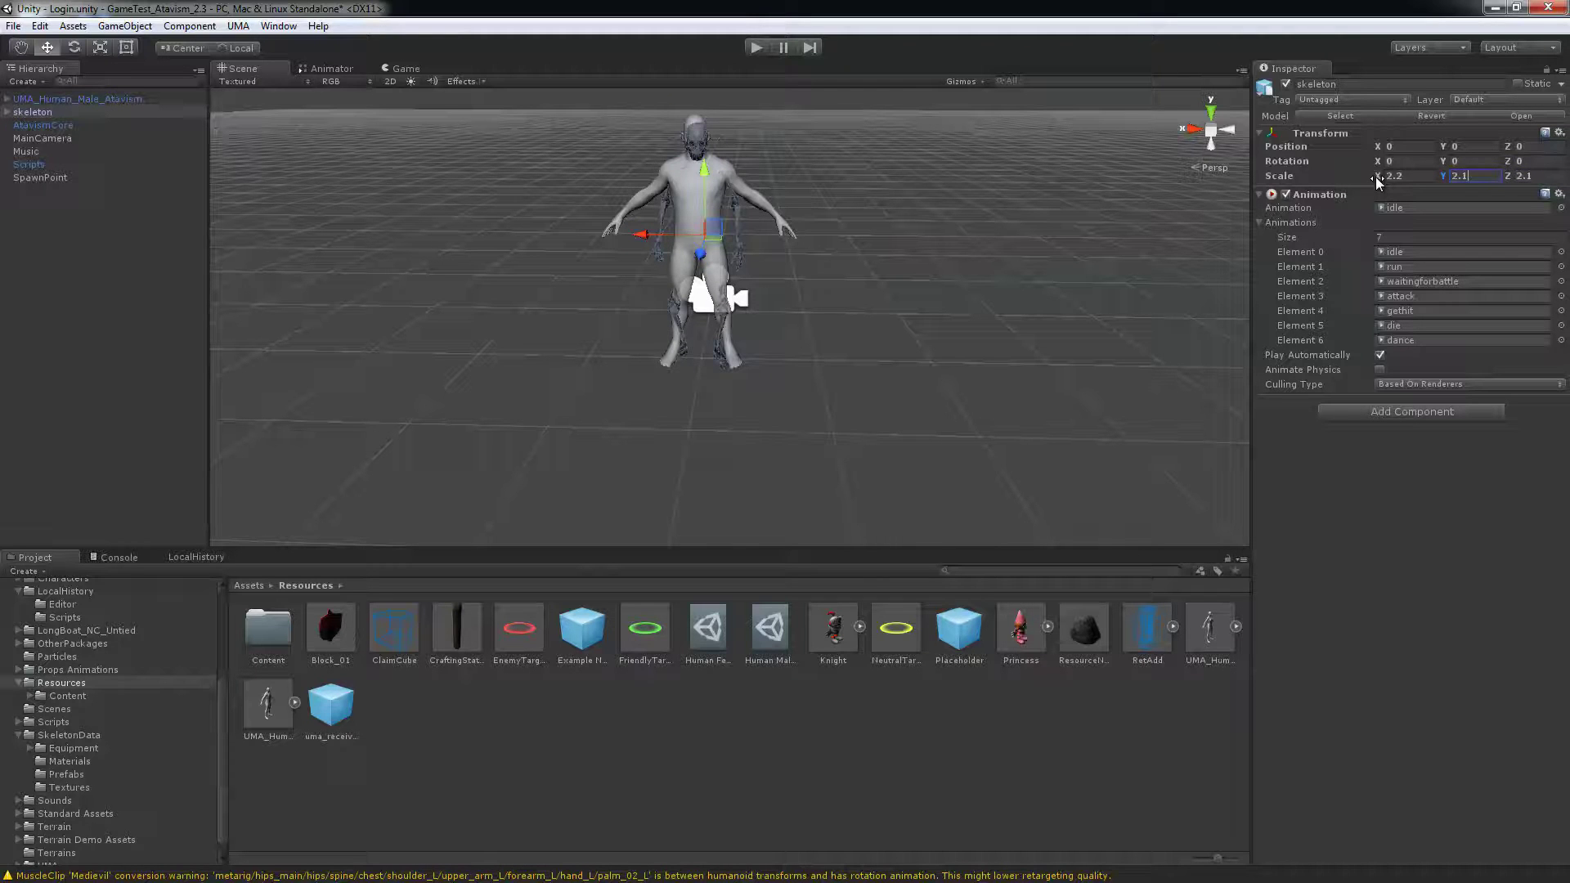
{"action": "key", "text": "shift+Tab"}
{"action": "type", "text": "2.1"}
{"action": "left_click", "coordinate": [87, 110]}
{"action": "left_click", "coordinate": [90, 98]}
{"action": "key", "text": "Delete"}
Step: Add a Mob Controller 3D component to the skeleton
{"action": "left_click", "coordinate": [51, 99]}
{"action": "left_click", "coordinate": [6, 99]}
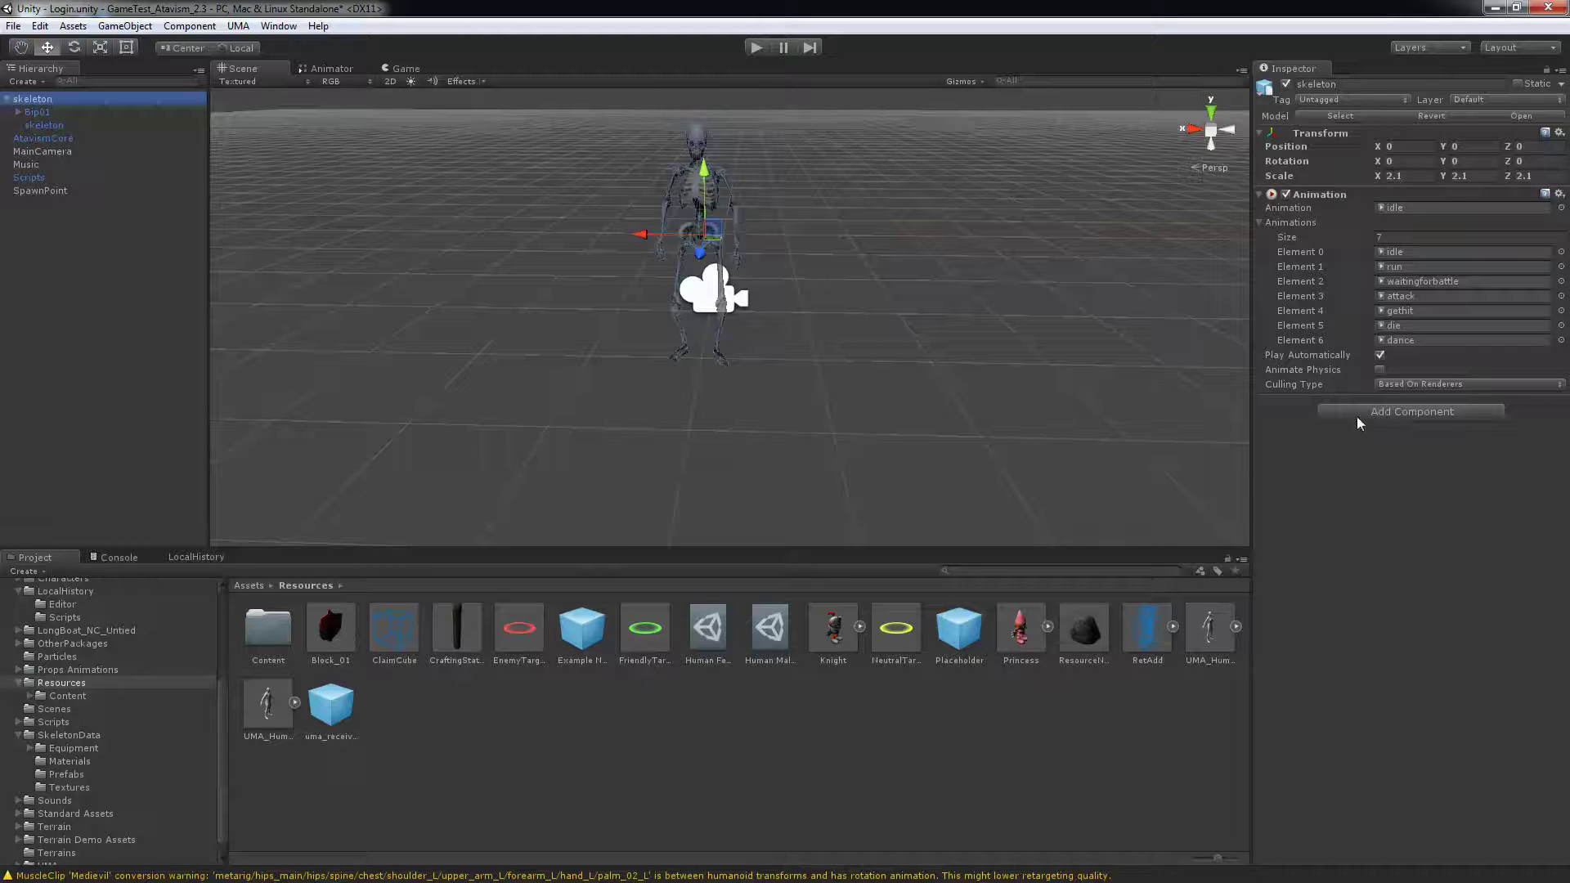
{"action": "left_click", "coordinate": [1405, 411]}
{"action": "type", "text": "mobcr"}
{"action": "key", "text": "BackSpace"}
{"action": "key", "text": "BackSpace"}
{"action": "left_click", "coordinate": [1420, 474]}
Step: Add a Character Controller component to the skeleton
{"action": "left_click", "coordinate": [1391, 852]}
{"action": "type", "text": "char"}
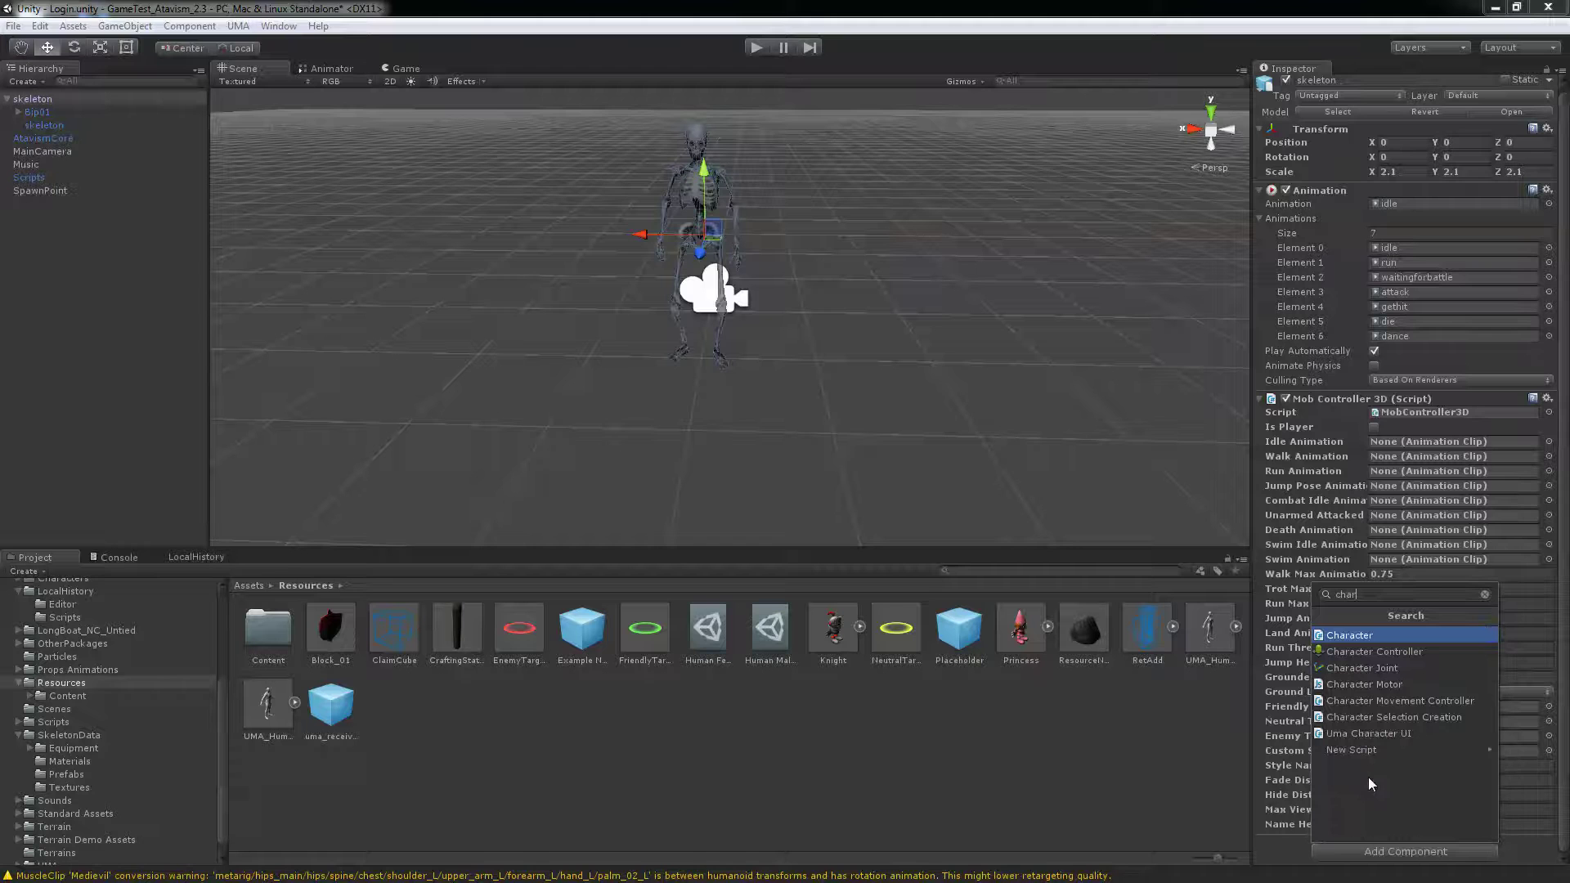
{"action": "left_click", "coordinate": [1390, 652]}
{"action": "scroll", "coordinate": [1374, 785], "scroll_direction": "down", "scroll_amount": 3}
Step: Add an Atavism Mob Appearance component to the skeleton
{"action": "left_click", "coordinate": [1378, 853]}
{"action": "type", "text": "atavi"}
{"action": "left_click", "coordinate": [1381, 669]}
{"action": "scroll", "coordinate": [1358, 714], "scroll_direction": "down", "scroll_amount": 3}
{"action": "scroll", "coordinate": [1357, 714], "scroll_direction": "up", "scroll_amount": 3}
{"action": "scroll", "coordinate": [1357, 715], "scroll_direction": "down", "scroll_amount": 5}
{"action": "scroll", "coordinate": [1358, 718], "scroll_direction": "down", "scroll_amount": 2}
Step: Give the Character Controller center Y 0.5, radius 0.25 and height 1
{"action": "left_click", "coordinate": [1350, 411]}
{"action": "left_click", "coordinate": [1309, 515]}
{"action": "left_click", "coordinate": [1441, 594]}
{"action": "type", "text": "1"}
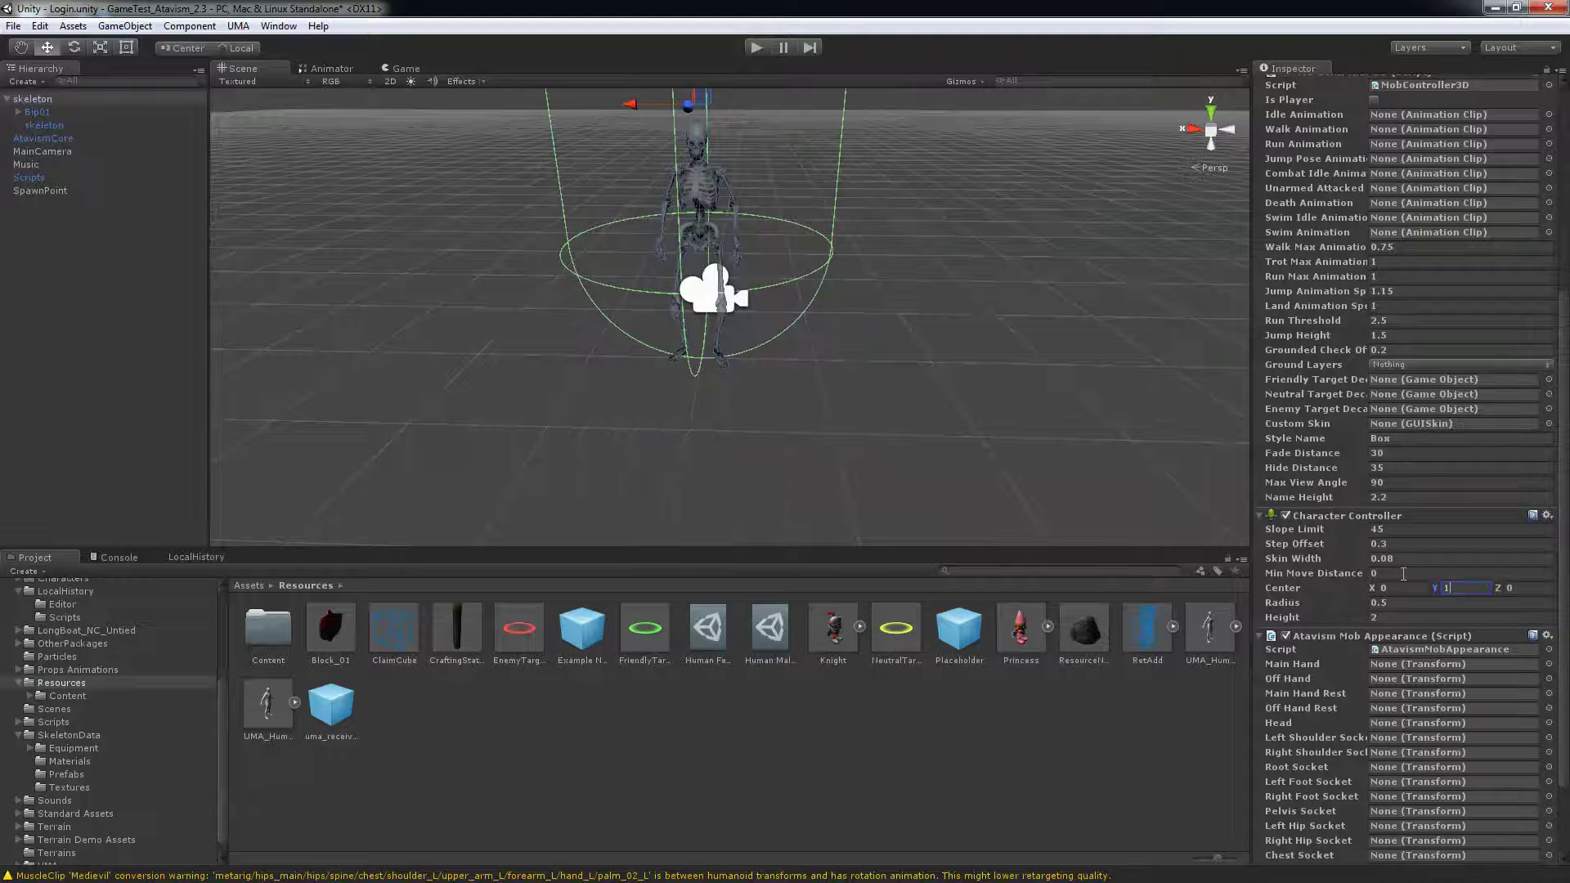
{"action": "left_click", "coordinate": [1396, 616]}
{"action": "type", "text": "1"}
{"action": "left_click", "coordinate": [1433, 587]}
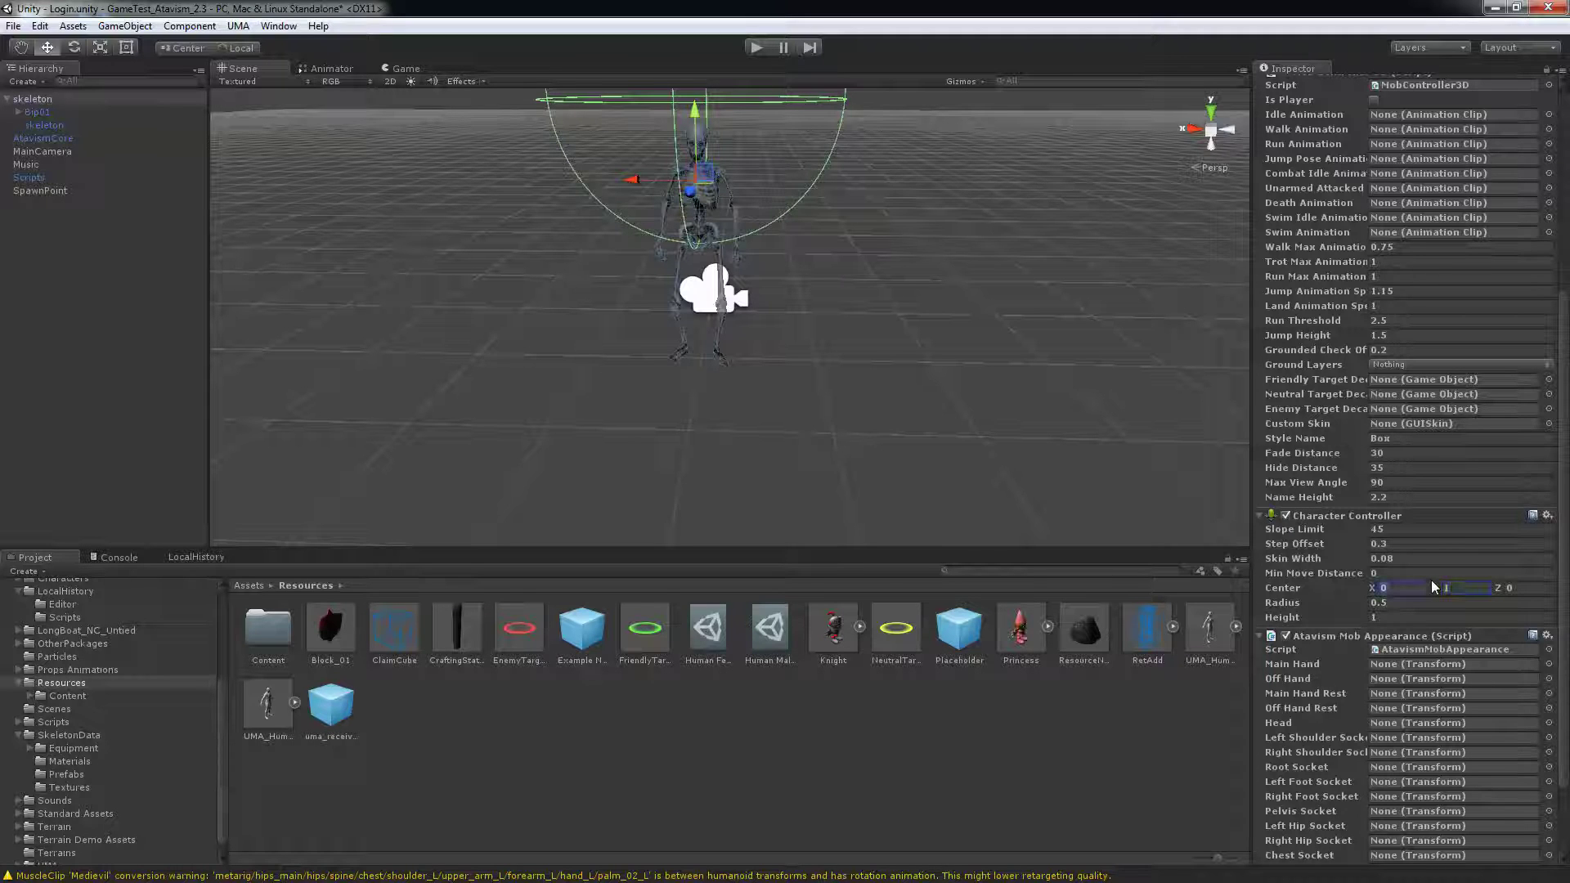
{"action": "key", "text": "Tab"}
{"action": "key", "text": "Tab"}
{"action": "type", "text": ".25"}
{"action": "left_click", "coordinate": [1432, 587]}
{"action": "type", "text": "0"}
{"action": "key", "text": "BackSpace"}
{"action": "type", "text": ".5"}
{"action": "scroll", "coordinate": [1307, 297], "scroll_direction": "up", "scroll_amount": 5}
Step: Assign idle, run, waitingforbattle, attack and die clips to the Mob Controller 3D animation slots
{"action": "left_click", "coordinate": [66, 734]}
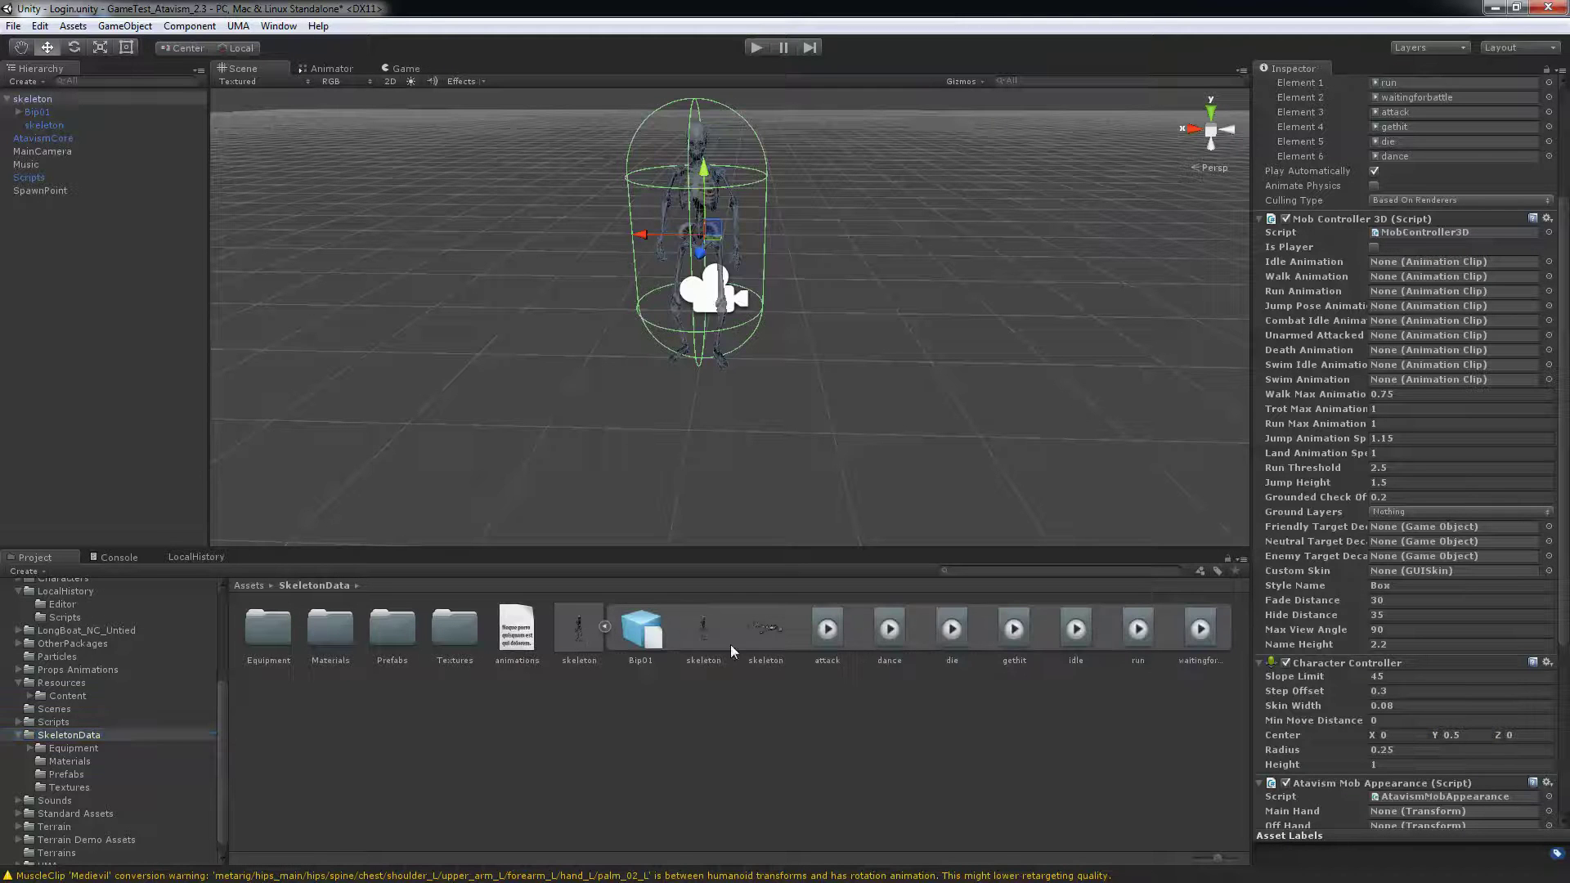
{"action": "left_click_drag", "start_coordinate": [1082, 631], "coordinate": [1408, 263]}
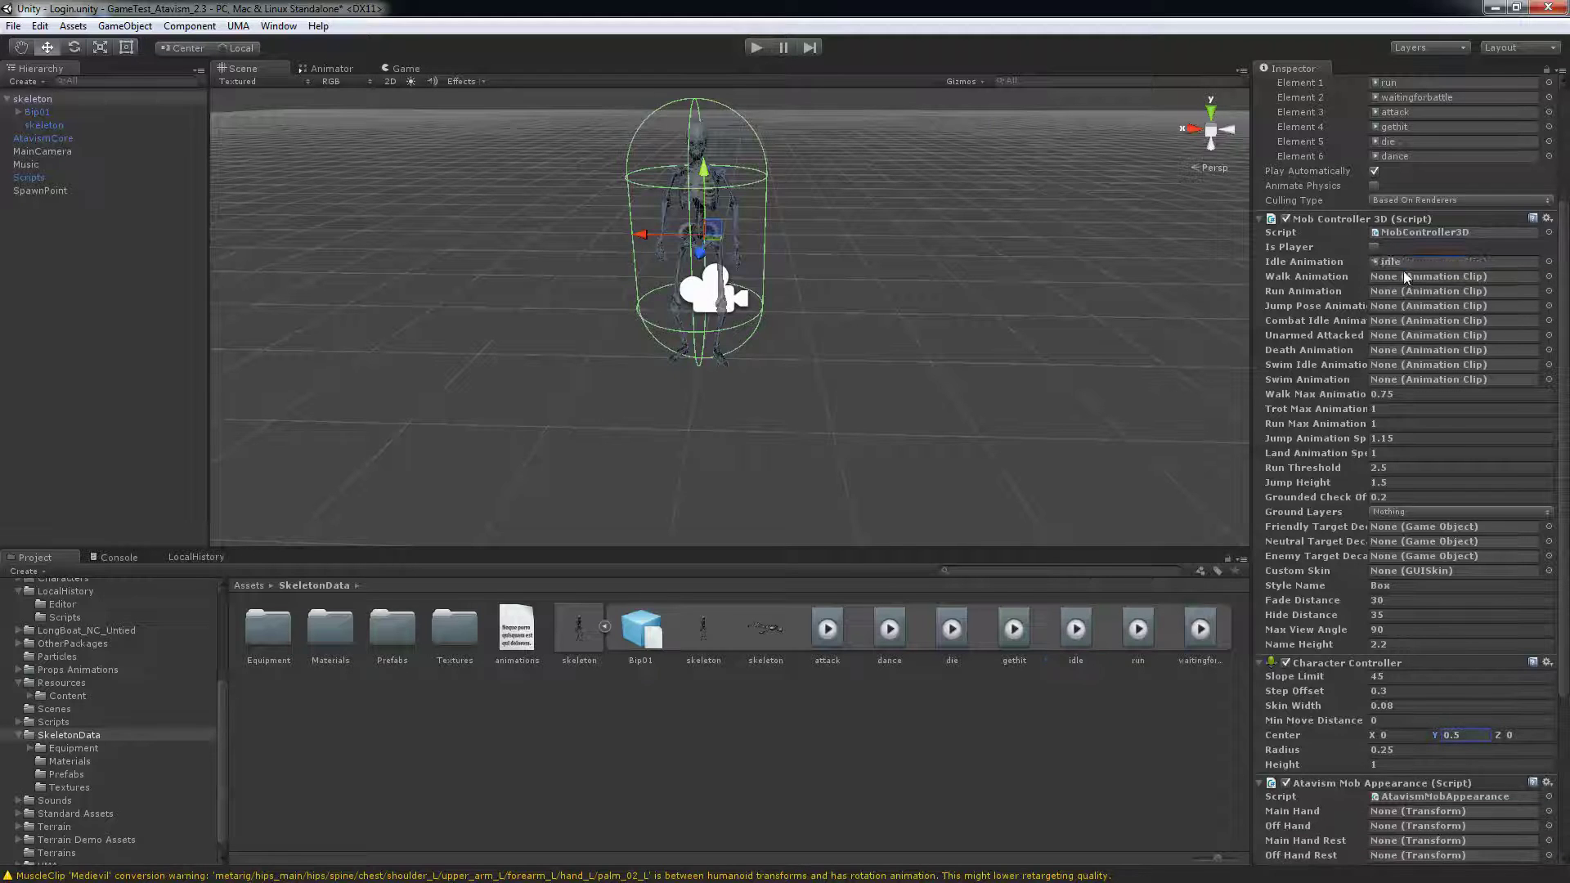
{"action": "left_click_drag", "start_coordinate": [1127, 634], "coordinate": [1410, 276]}
{"action": "left_click_drag", "start_coordinate": [1148, 631], "coordinate": [1407, 293]}
{"action": "left_click_drag", "start_coordinate": [1078, 636], "coordinate": [1404, 309]}
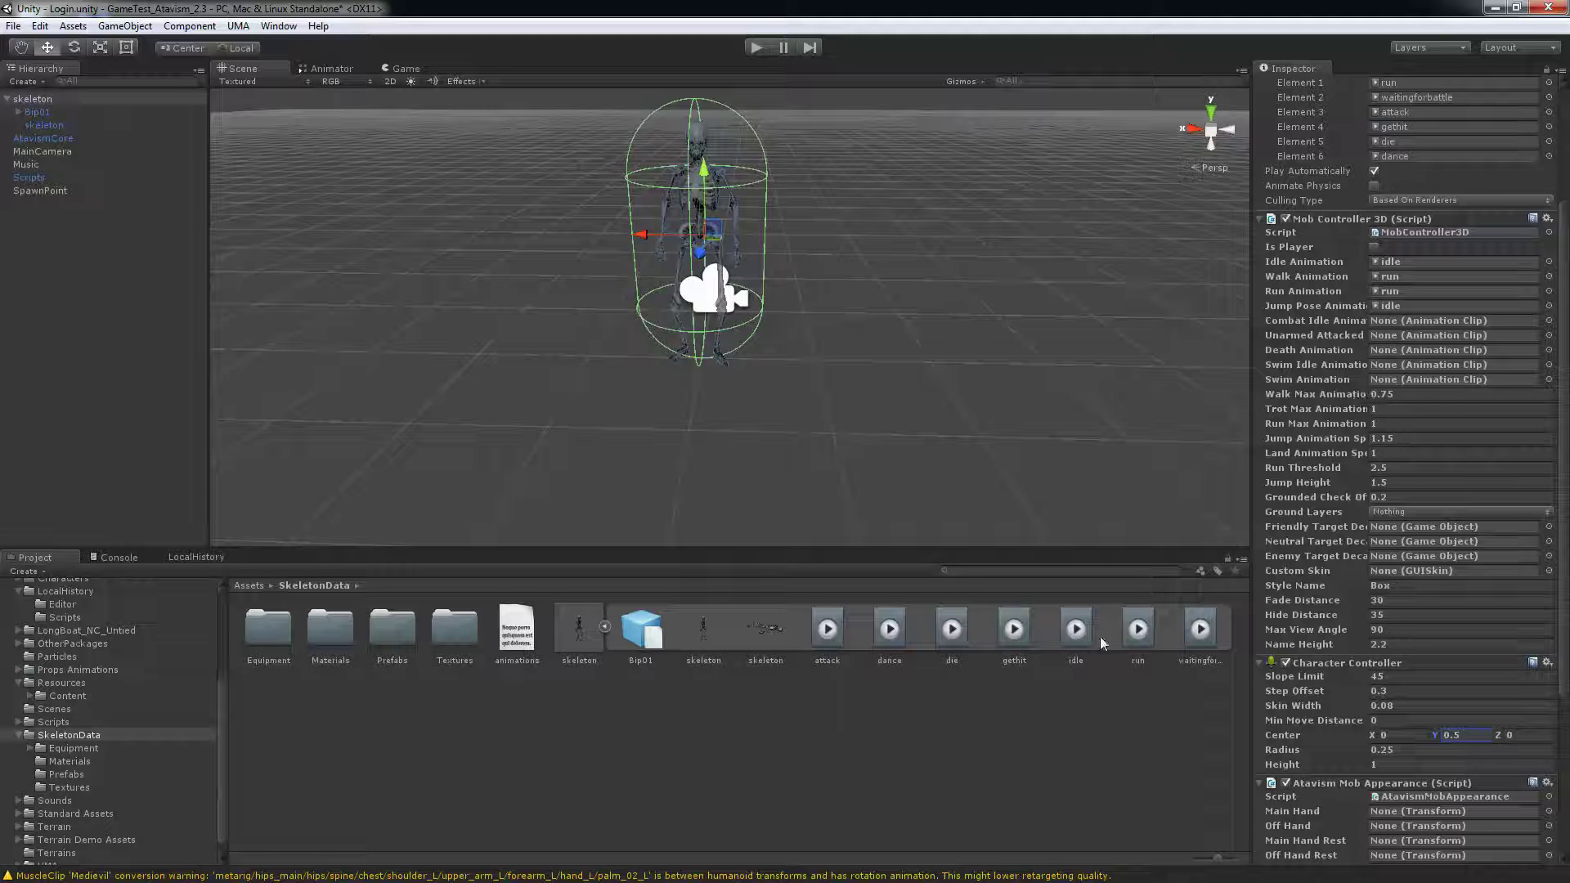
{"action": "left_click_drag", "start_coordinate": [1201, 629], "coordinate": [1403, 321]}
{"action": "left_click_drag", "start_coordinate": [828, 629], "coordinate": [1428, 337]}
{"action": "left_click_drag", "start_coordinate": [960, 638], "coordinate": [1396, 347]}
{"action": "left_click_drag", "start_coordinate": [1076, 629], "coordinate": [1412, 370]}
{"action": "left_click_drag", "start_coordinate": [1079, 650], "coordinate": [1392, 383]}
Step: Open Window > Atavism Online and move the editor window to the screen centre
{"action": "left_click", "coordinate": [277, 26]}
{"action": "left_click", "coordinate": [317, 130]}
{"action": "left_click_drag", "start_coordinate": [350, 184], "coordinate": [1390, 237]}
Step: Set the skeleton's layer to targetable, applying it to all children
{"action": "left_click", "coordinate": [32, 99]}
{"action": "key", "text": "Left"}
{"action": "scroll", "coordinate": [1529, 139], "scroll_direction": "up", "scroll_amount": 5}
{"action": "left_click", "coordinate": [1451, 47]}
{"action": "left_click", "coordinate": [1433, 183]}
{"action": "left_click_drag", "start_coordinate": [1410, 234], "coordinate": [846, 224]}
{"action": "left_click", "coordinate": [37, 101]}
{"action": "left_click", "coordinate": [1464, 97]}
{"action": "left_click", "coordinate": [1483, 208]}
{"action": "left_click", "coordinate": [716, 482]}
{"action": "left_click_drag", "start_coordinate": [846, 221], "coordinate": [1174, 282]}
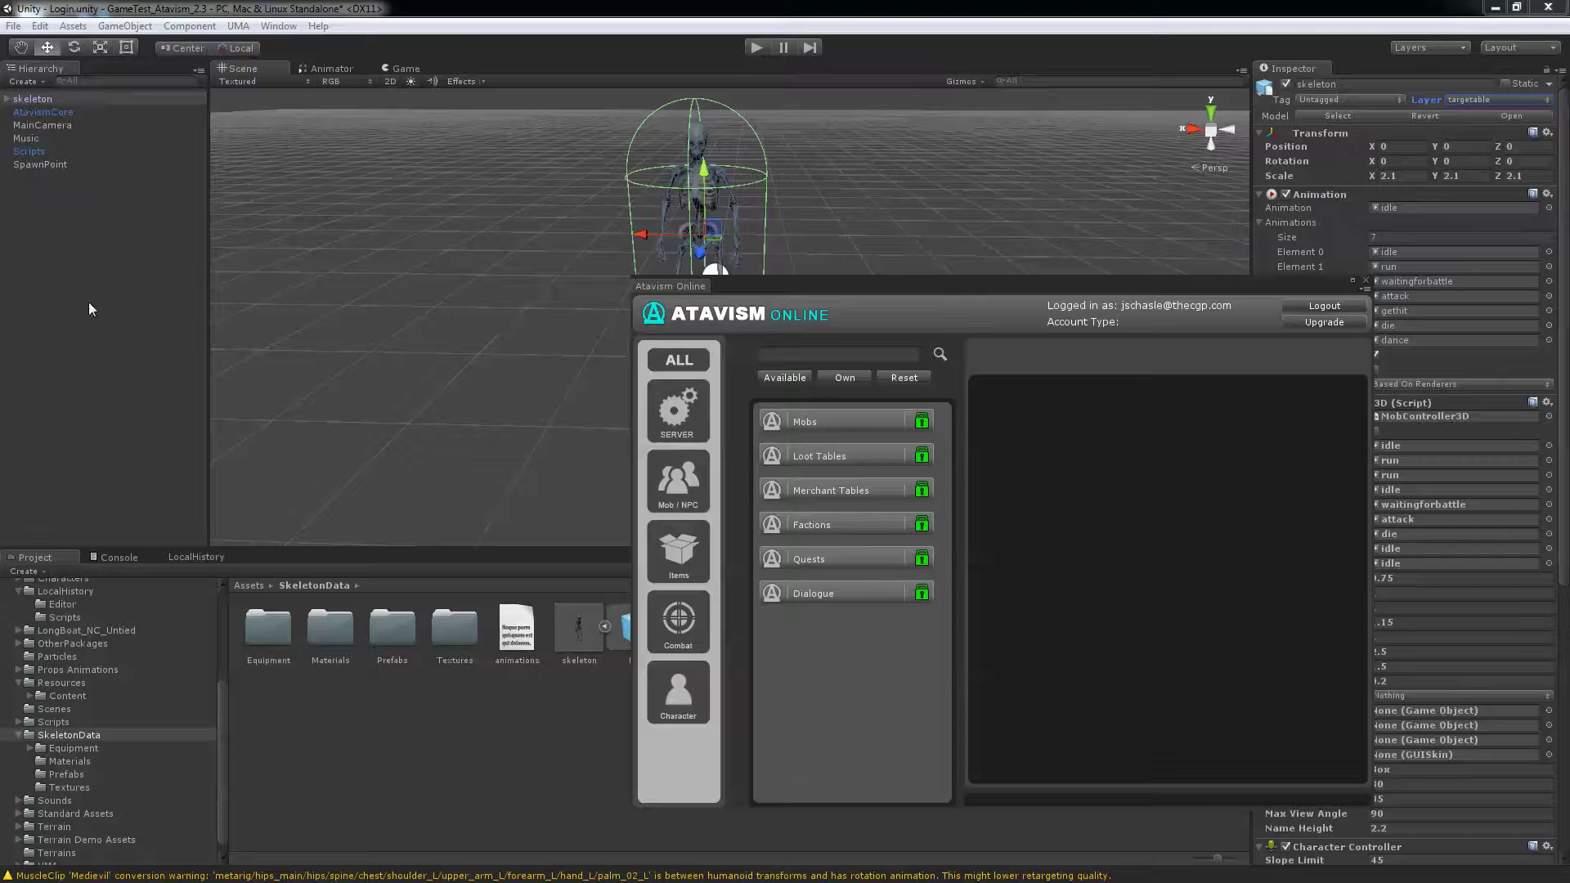
Step: Create a Mobs folder in Resources/Content and drag the skeleton into it as a prefab
{"action": "scroll", "coordinate": [81, 776], "scroll_direction": "up", "scroll_amount": 3}
{"action": "left_click", "coordinate": [62, 732]}
{"action": "left_click", "coordinate": [31, 745]}
{"action": "left_click", "coordinate": [65, 745]}
{"action": "right_click", "coordinate": [347, 734]}
{"action": "mouse_move", "coordinate": [480, 480]}
{"action": "left_click", "coordinate": [630, 37]}
{"action": "type", "text": "Mobs"}
{"action": "key", "text": "Return"}
{"action": "left_click_drag", "start_coordinate": [52, 100], "coordinate": [76, 832]}
Step: Start a new mob under Mob / NPC > Mobs and set the skeleton prefab as its game object
{"action": "left_click", "coordinate": [678, 482]}
{"action": "left_click", "coordinate": [834, 424]}
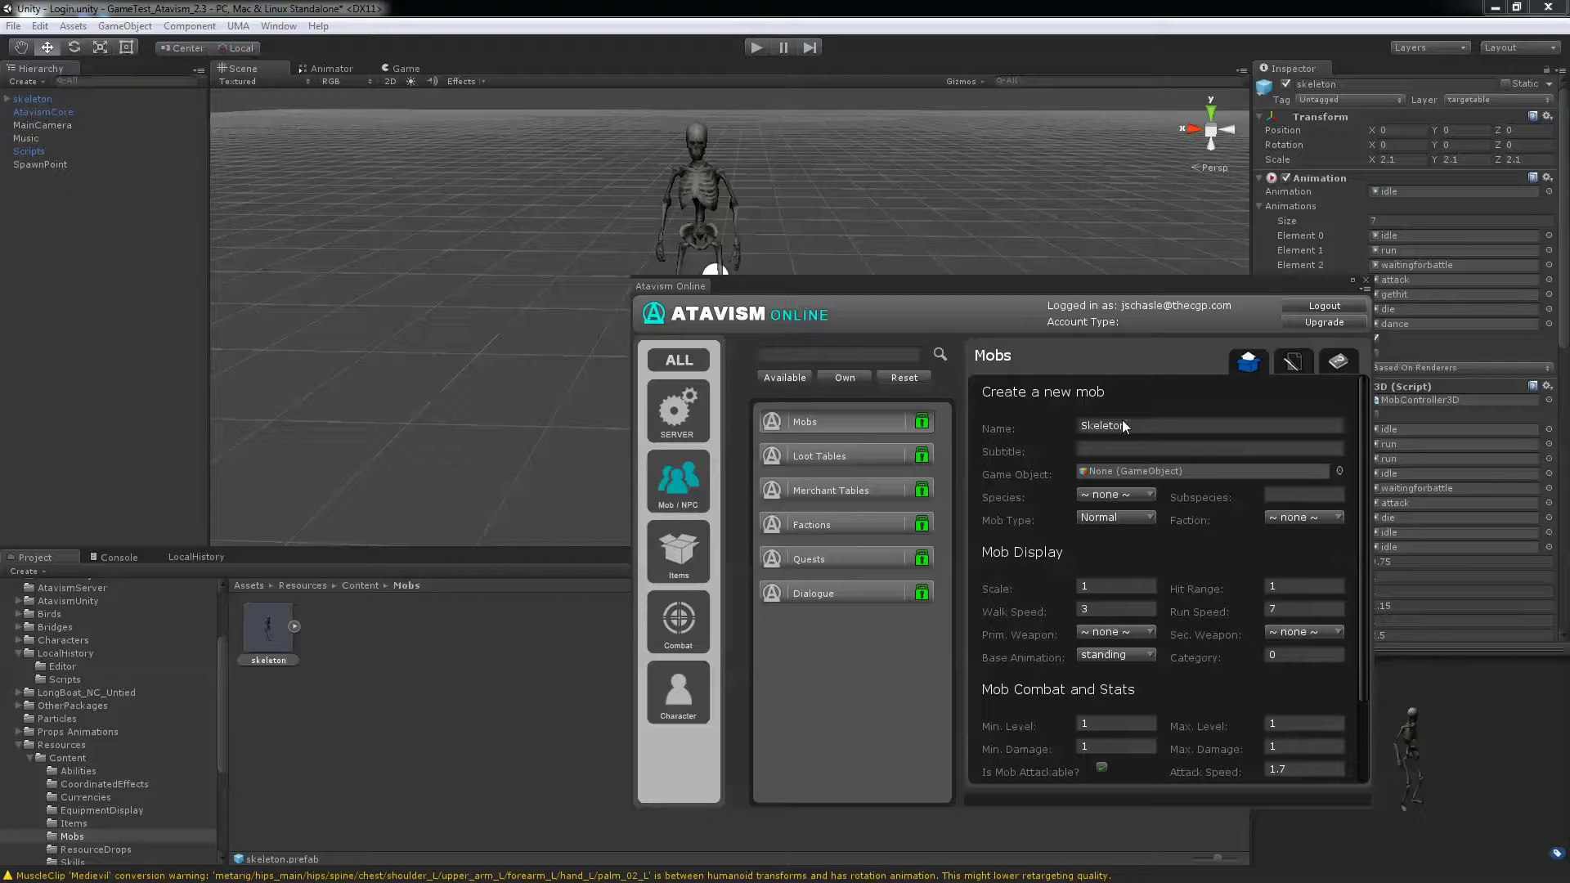
{"action": "left_click_drag", "start_coordinate": [268, 635], "coordinate": [1098, 481]}
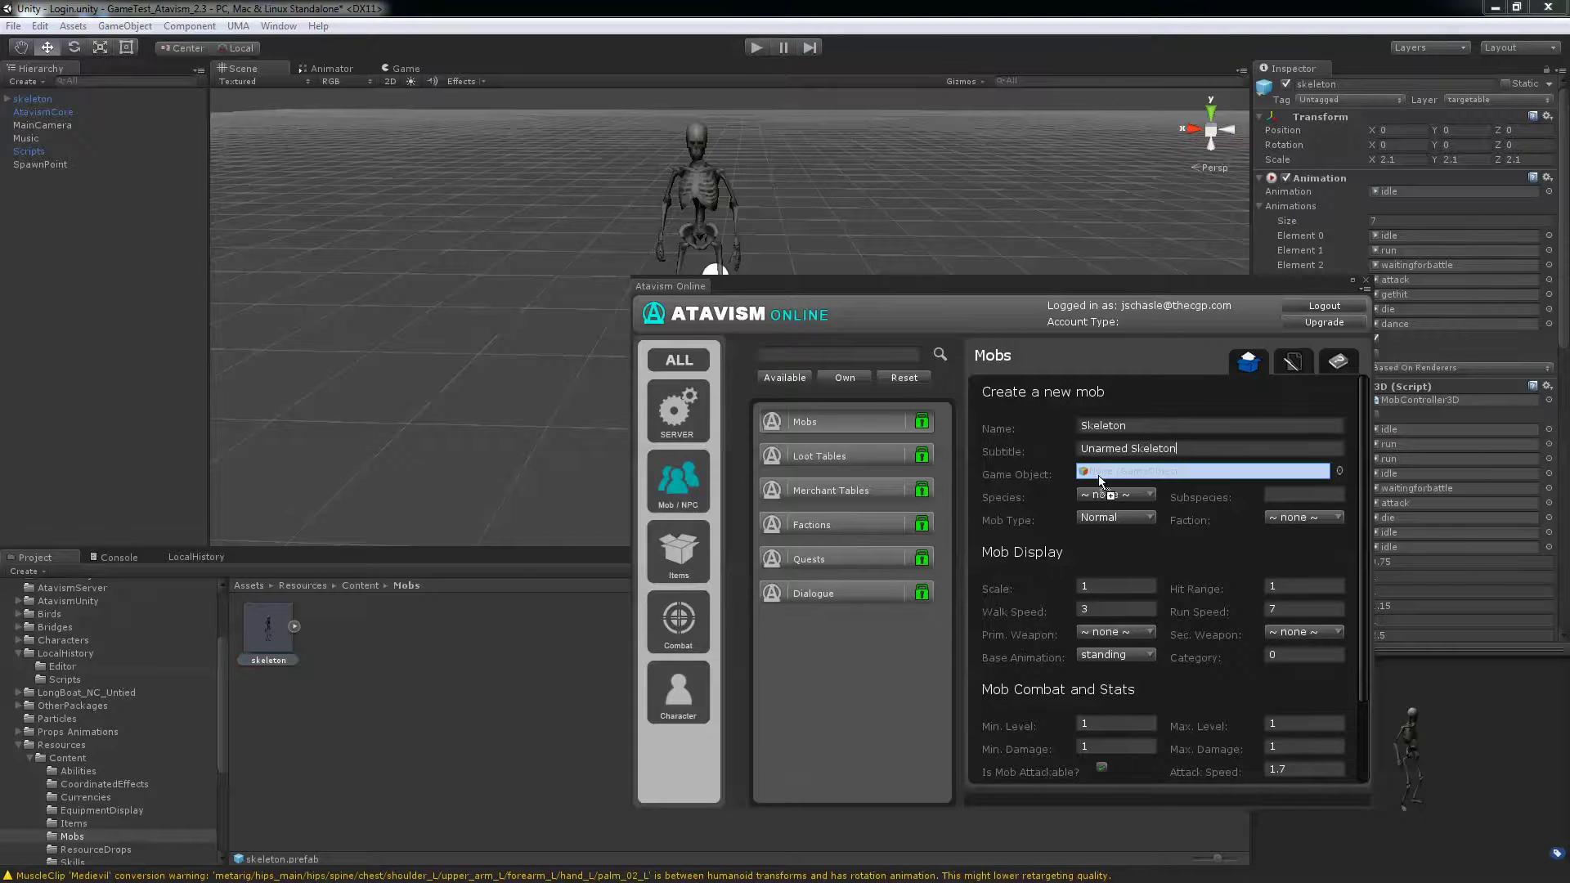
{"action": "left_click_drag", "start_coordinate": [1109, 476], "coordinate": [1109, 477]}
Step: Set species Undead, faction 2:Haters, type Normal, player attack ability auto attack, and save
{"action": "left_click", "coordinate": [1114, 494]}
{"action": "left_click", "coordinate": [1123, 604]}
{"action": "left_click", "coordinate": [1294, 519]}
{"action": "left_click", "coordinate": [1305, 573]}
{"action": "left_click", "coordinate": [1098, 520]}
{"action": "left_click", "coordinate": [1258, 557]}
{"action": "scroll", "coordinate": [1257, 557], "scroll_direction": "down", "scroll_amount": 1}
{"action": "scroll", "coordinate": [1228, 541], "scroll_direction": "down", "scroll_amount": 1}
{"action": "left_click", "coordinate": [1129, 711]}
{"action": "left_click", "coordinate": [1169, 742]}
{"action": "left_click", "coordinate": [1040, 745]}
Step: Close the Atavism editor and put UMA_Human_Female_Atavism and its children on the targetable layer
{"action": "left_click_drag", "start_coordinate": [223, 679], "coordinate": [212, 719]}
{"action": "left_click", "coordinate": [76, 649]}
{"action": "left_click", "coordinate": [954, 286]}
{"action": "left_click", "coordinate": [1206, 628]}
{"action": "left_click", "coordinate": [1489, 100]}
{"action": "left_click", "coordinate": [1483, 209]}
{"action": "left_click", "coordinate": [695, 481]}
Step: Put UMA_Human_Male_Atavism and its children on the targetable layer
{"action": "left_click", "coordinate": [258, 710]}
{"action": "left_click", "coordinate": [1471, 104]}
{"action": "left_click", "coordinate": [1484, 207]}
{"action": "left_click", "coordinate": [714, 482]}
Step: Delete the skeleton from the Unity scene and switch to the server VM's console
{"action": "left_click", "coordinate": [59, 101]}
{"action": "key", "text": "Delete"}
{"action": "key", "text": "alt+Tab"}
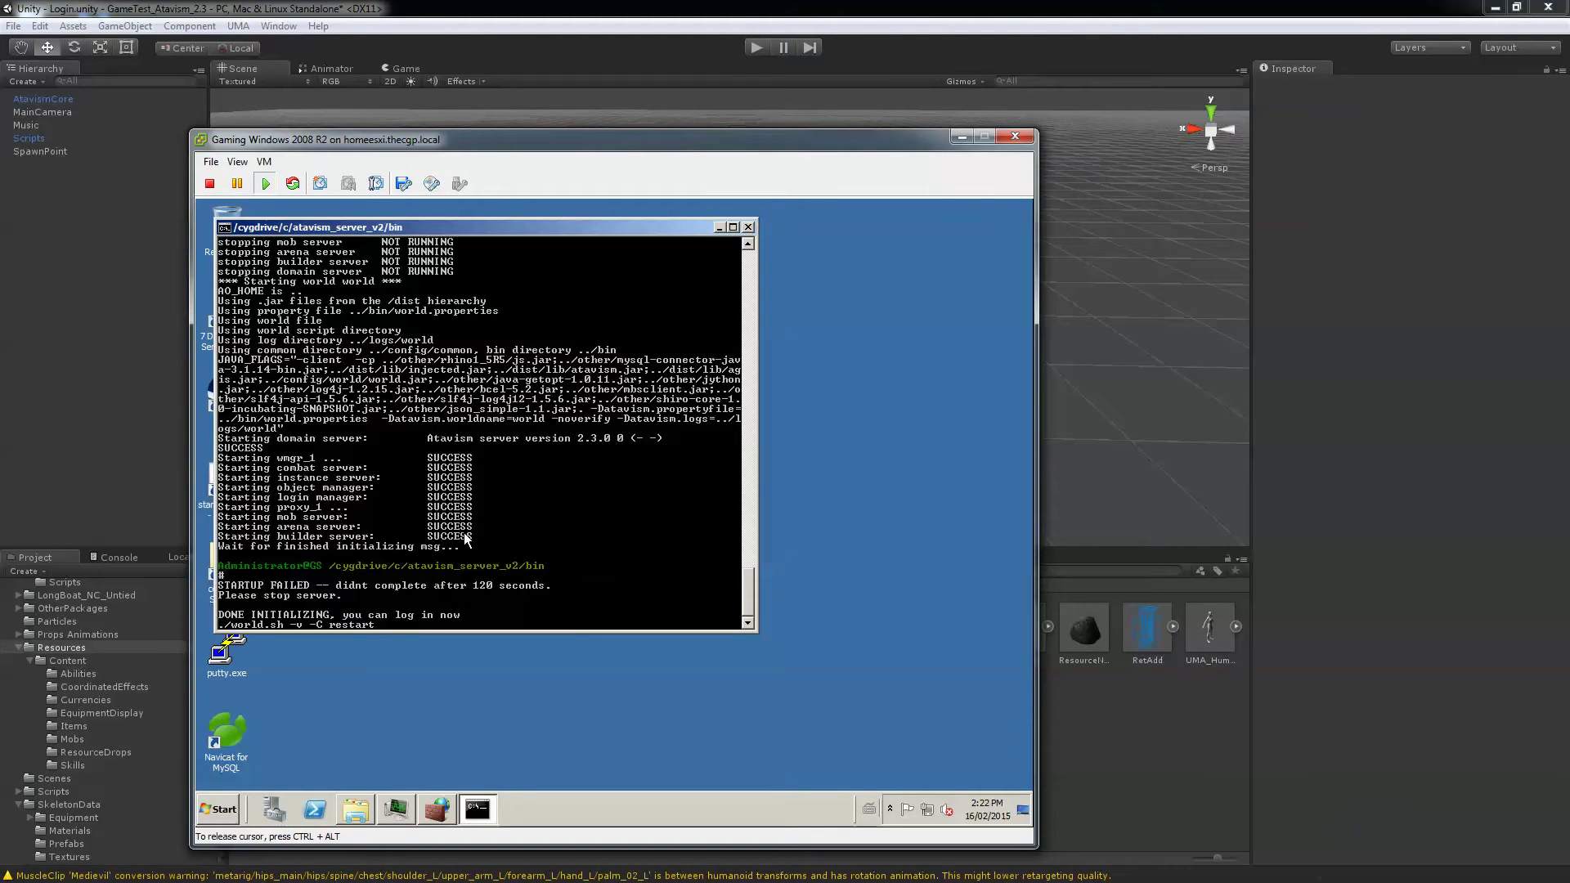